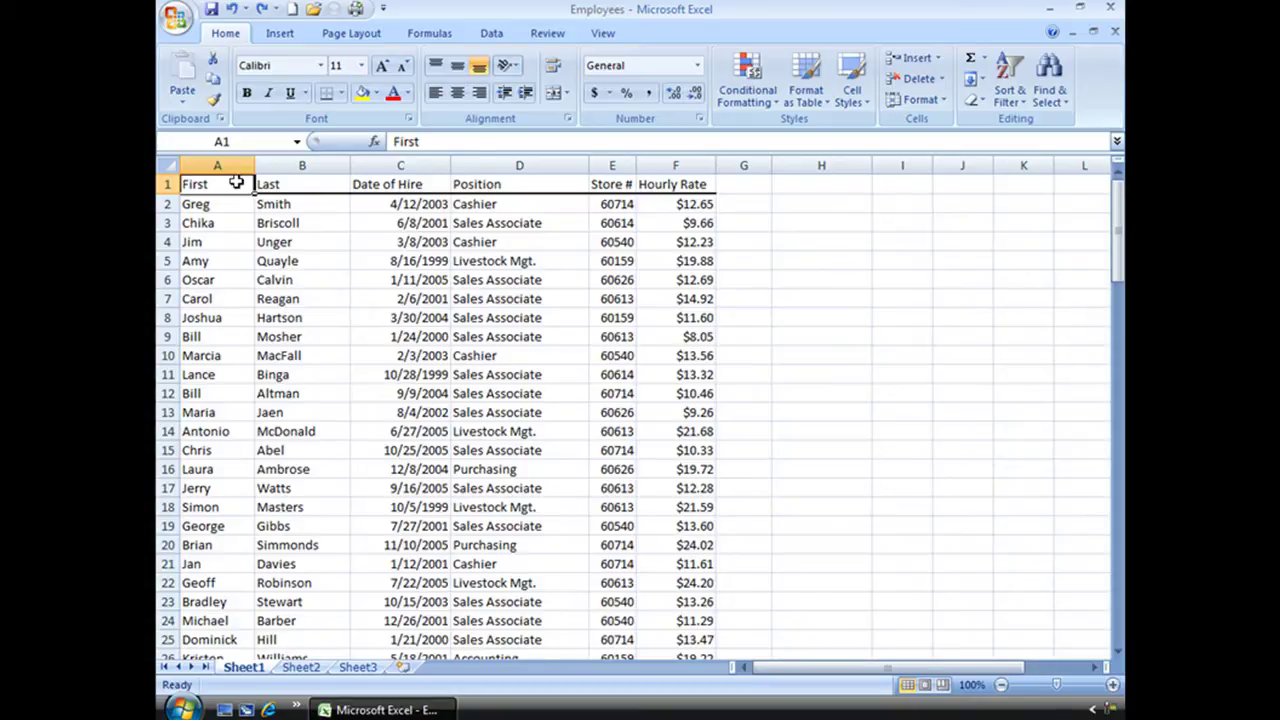
Step through the row-1 column headings, across Date of Hire and Store # to Hourly Rate.
left_click_drag(1112, 268, 1100, 245)
left_click(307, 188)
left_click(441, 187)
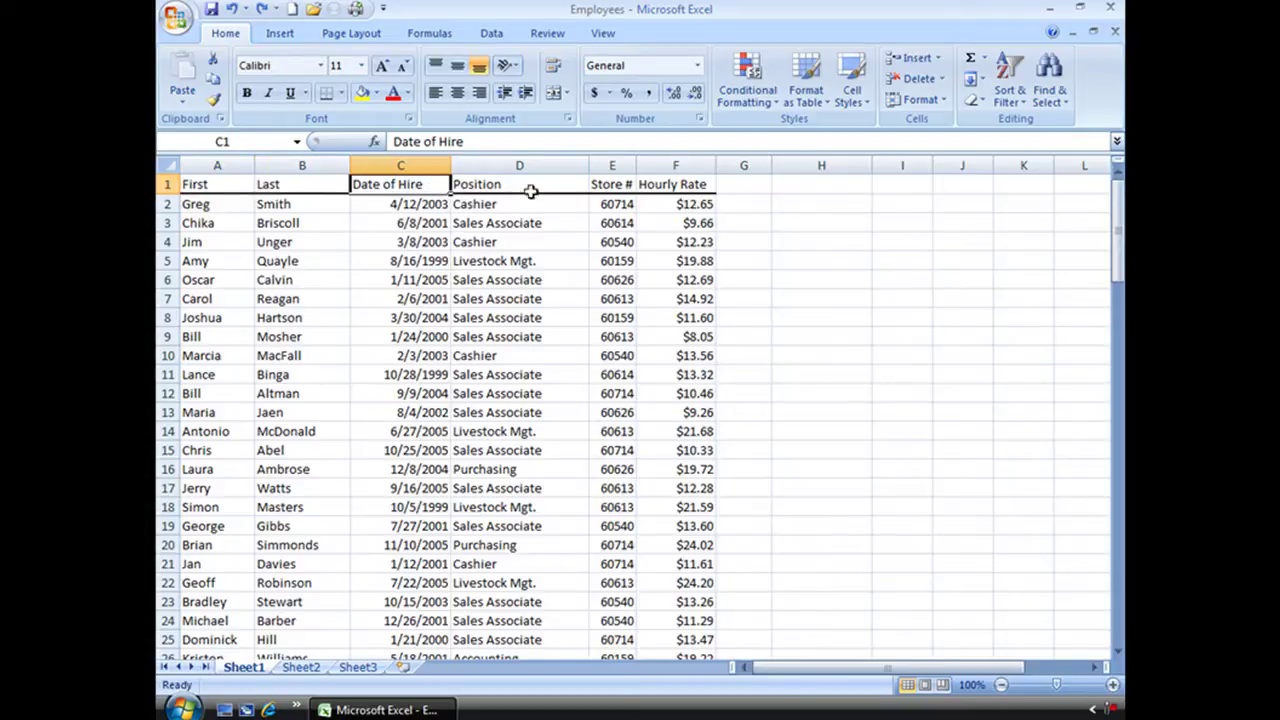
left_click(567, 187)
left_click(614, 185)
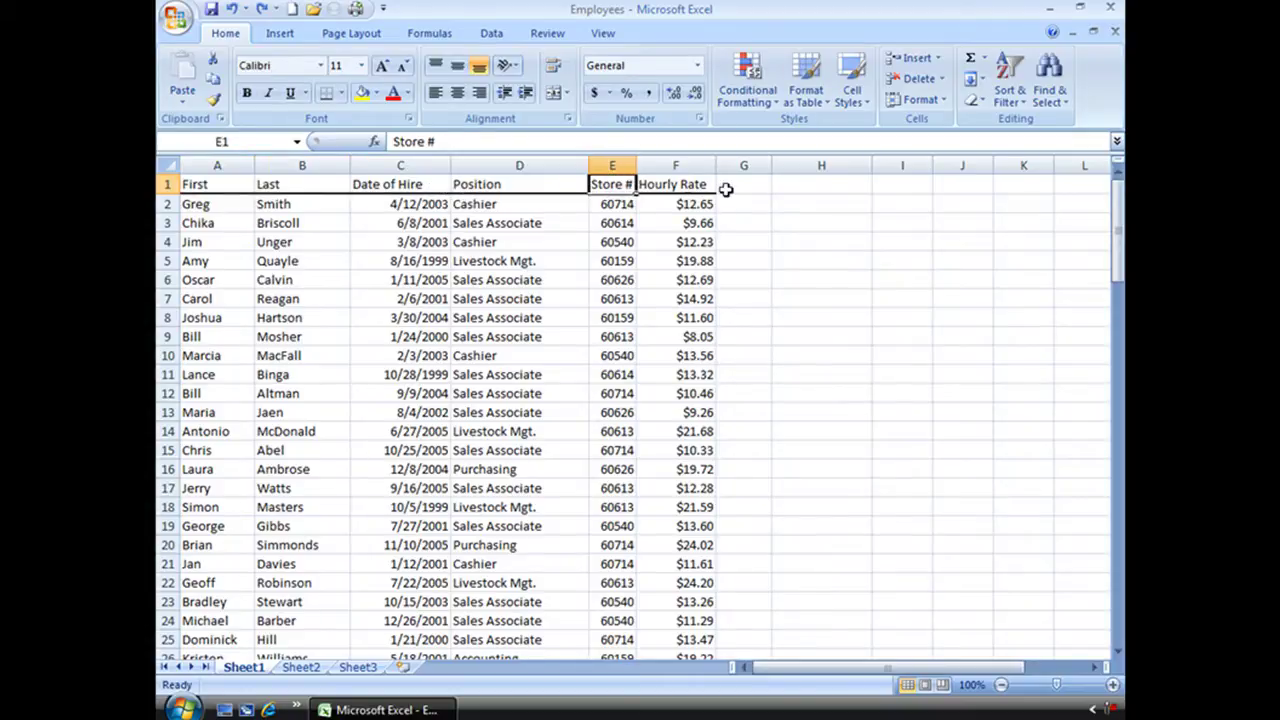
left_click(688, 185)
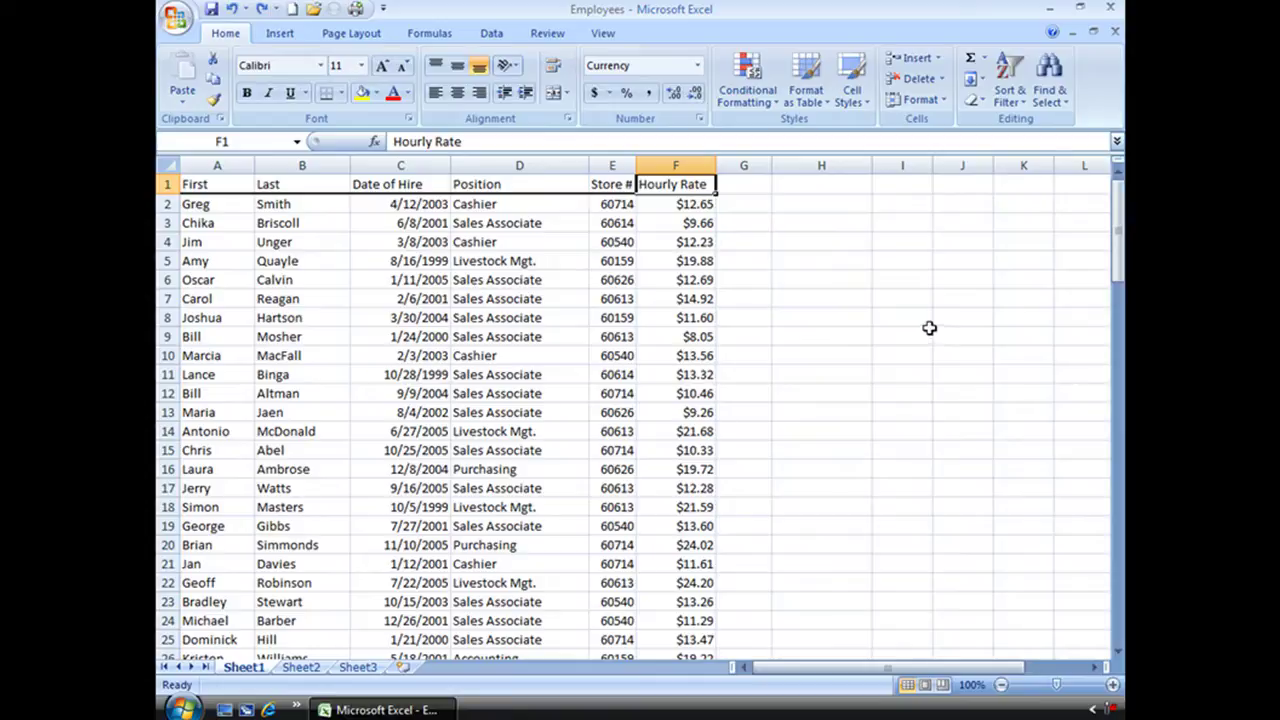
With a cell inside the list selected, switch on Filter from the Sort & Filter menu.
left_click(1007, 97)
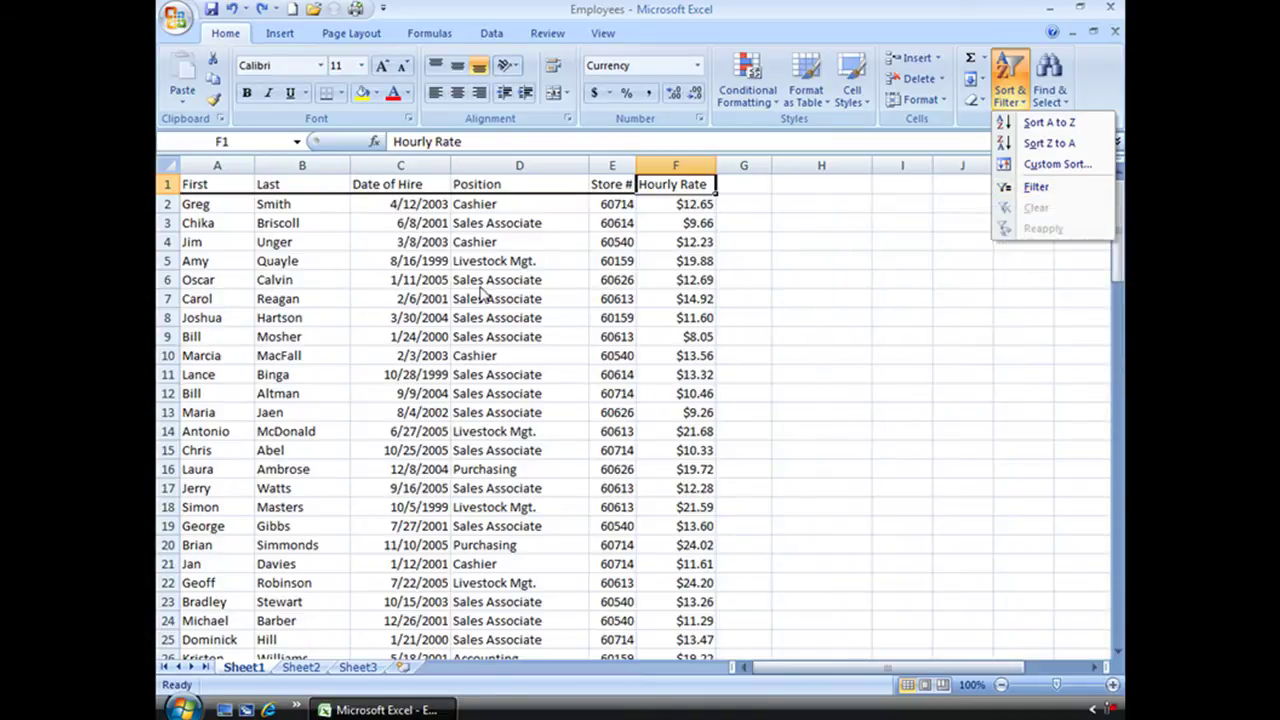
left_click(400, 299)
left_click(314, 303)
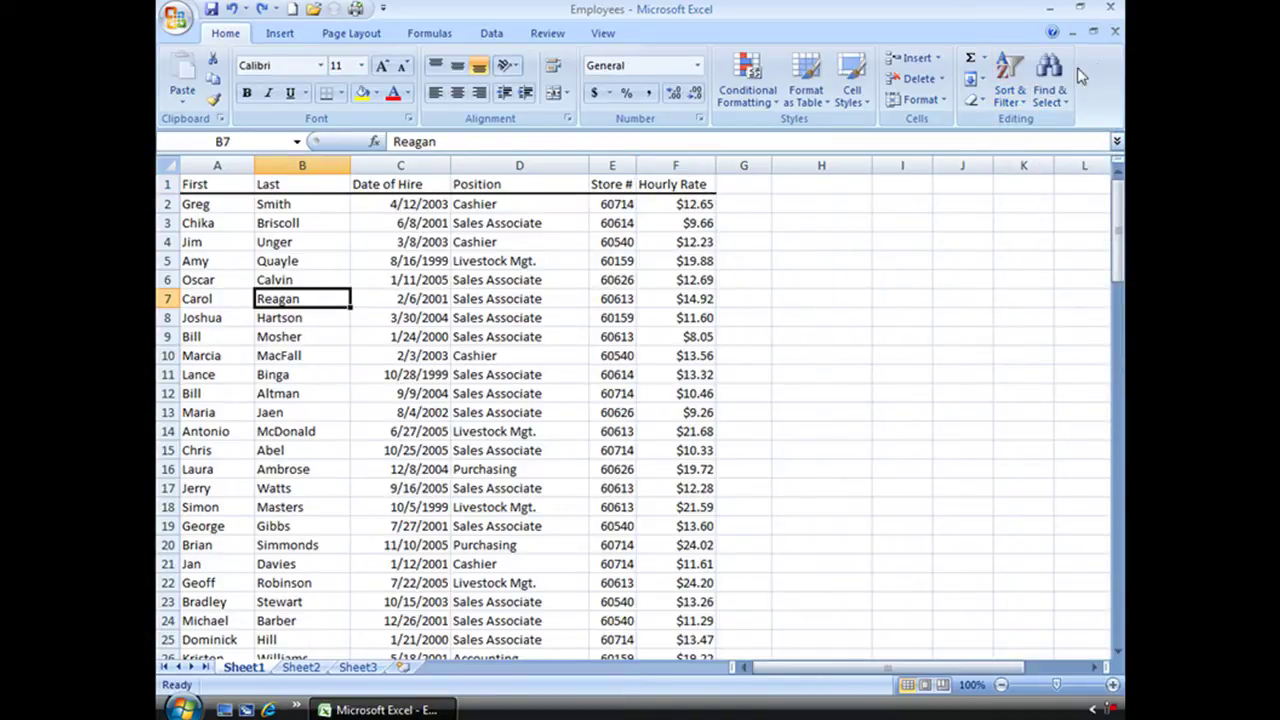
left_click(1012, 88)
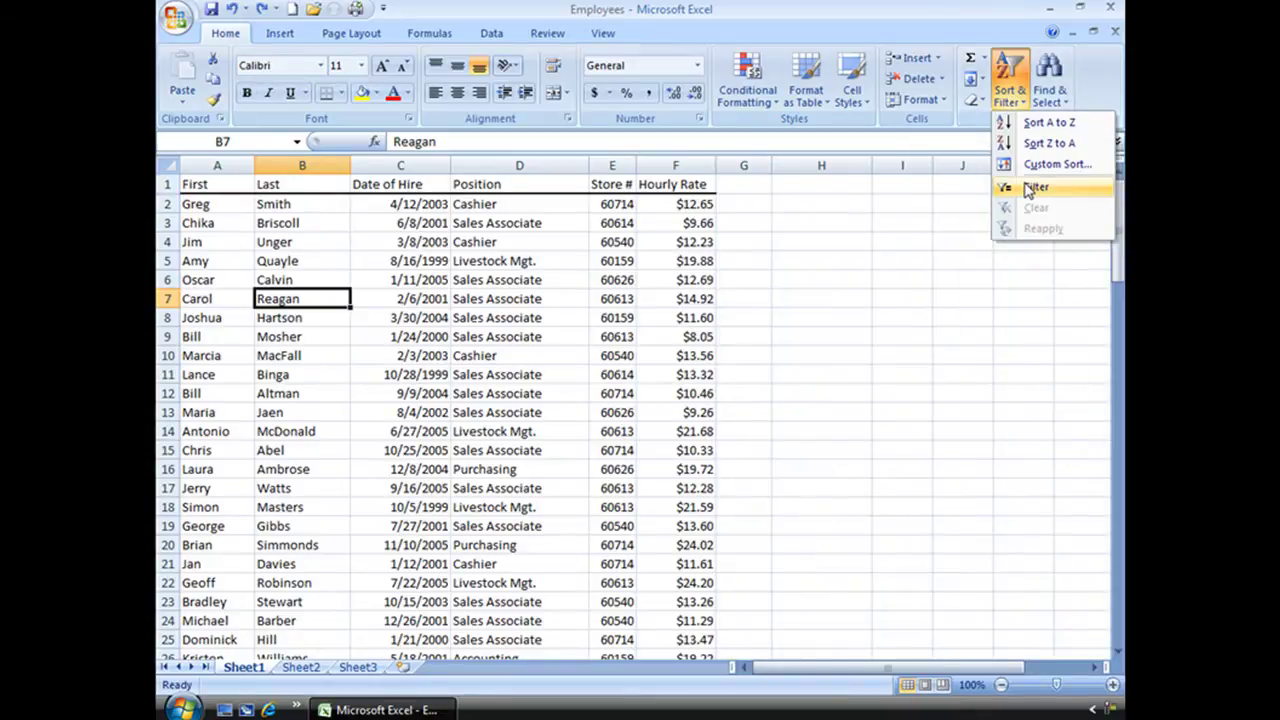
left_click(1034, 187)
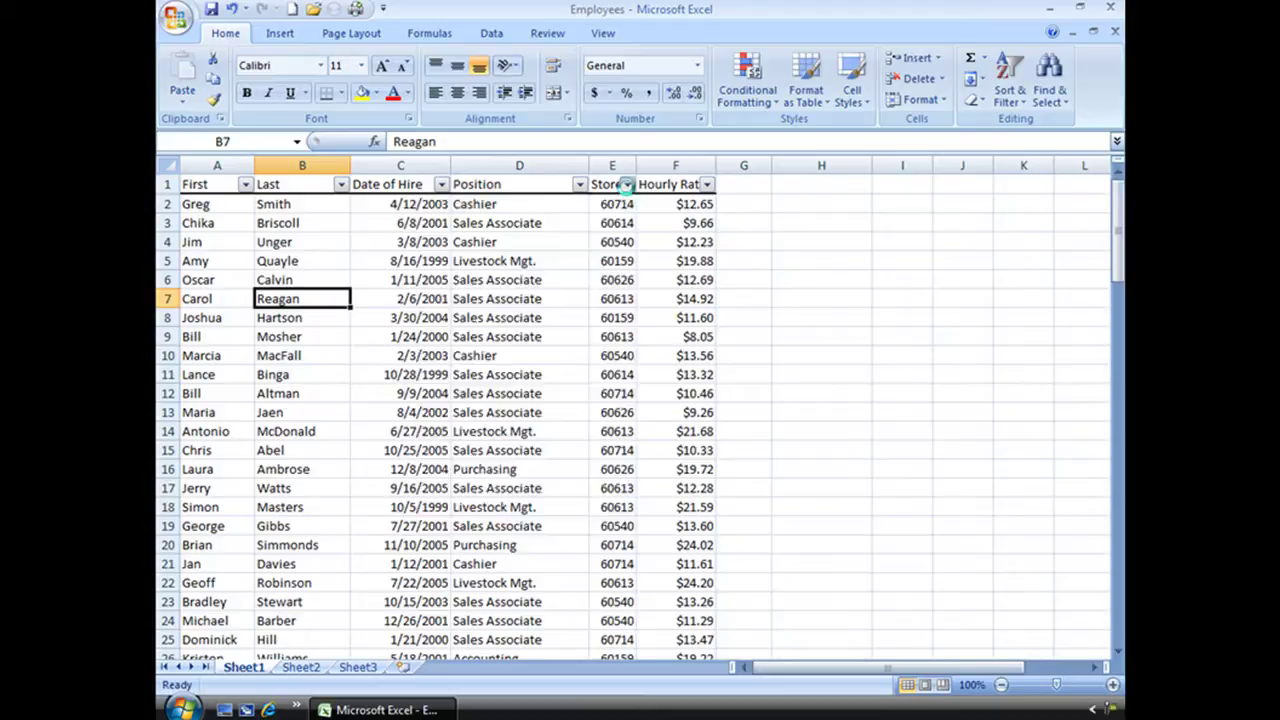
Restrict the Store # filter to store 60159 only, leaving 16 of 111 records.
left_click(627, 186)
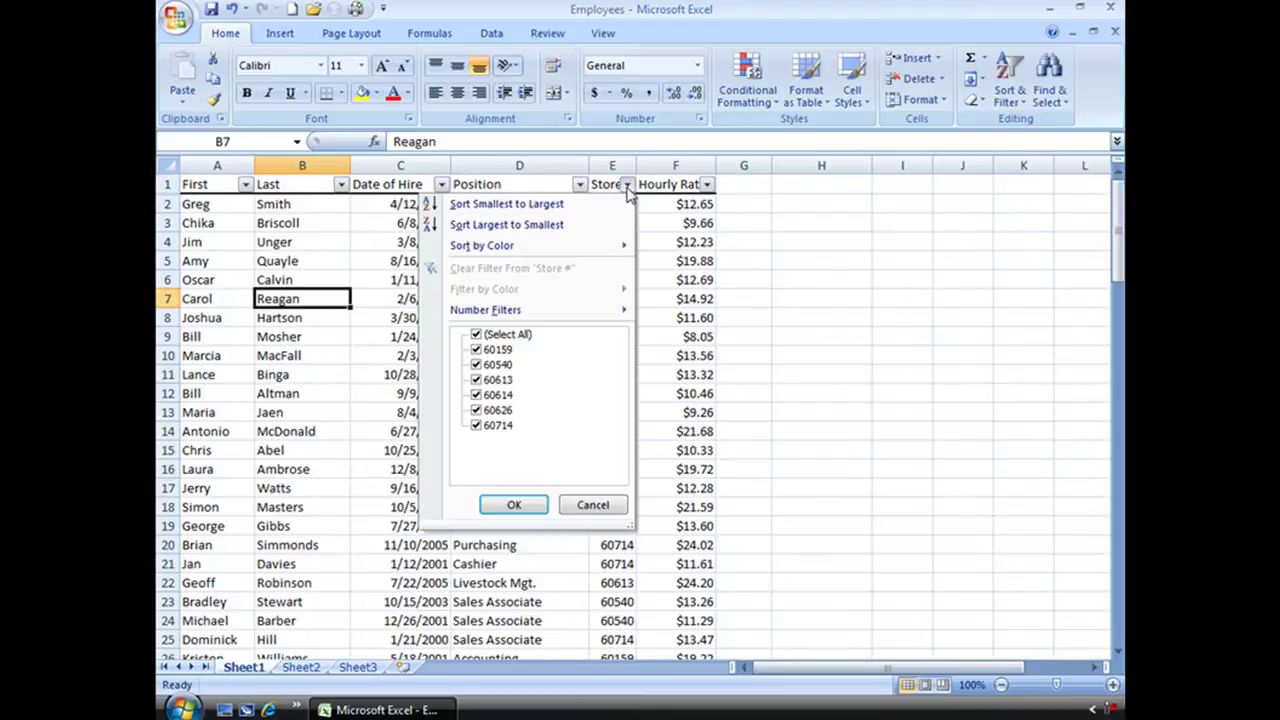
left_click(476, 336)
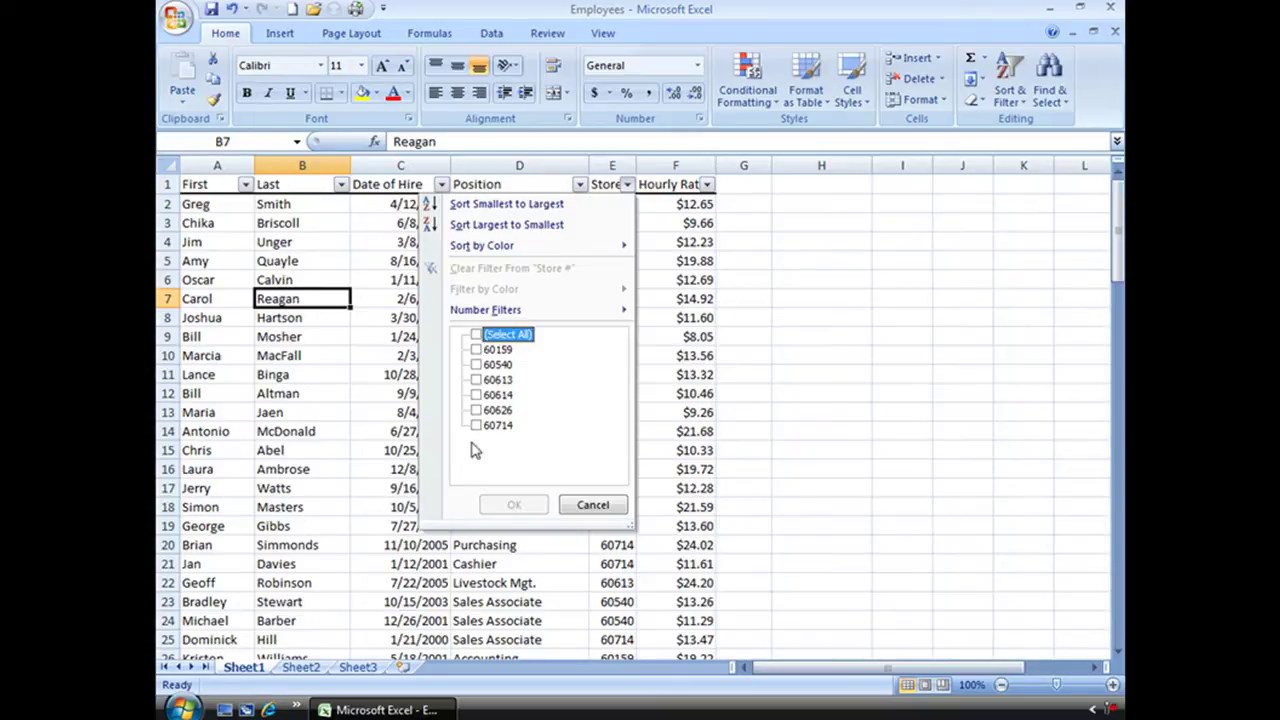
left_click(477, 337)
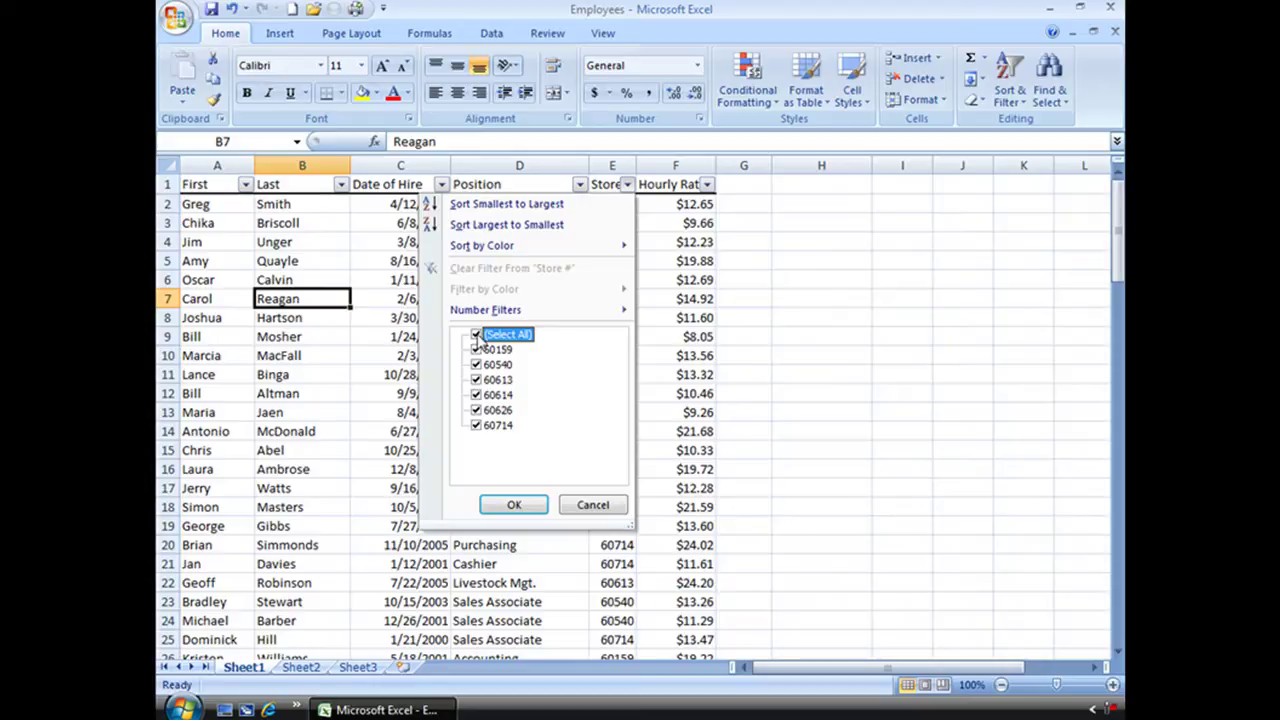
left_click(476, 336)
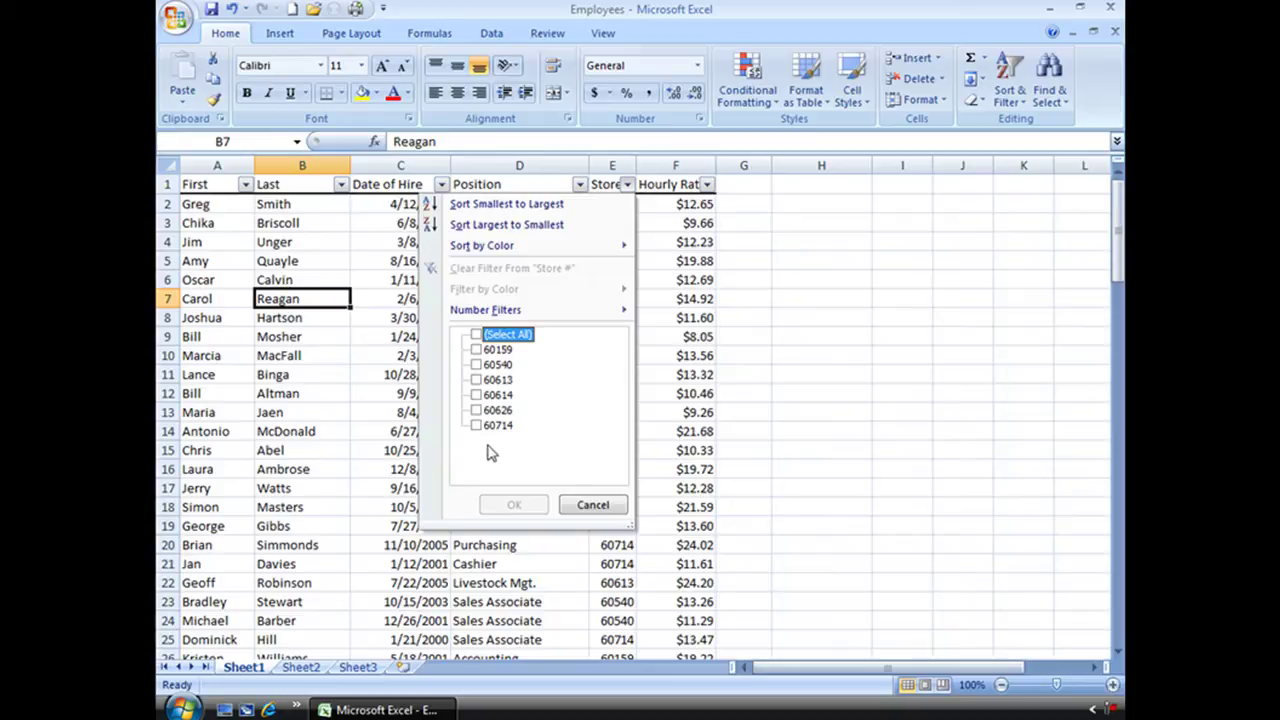
left_click(475, 350)
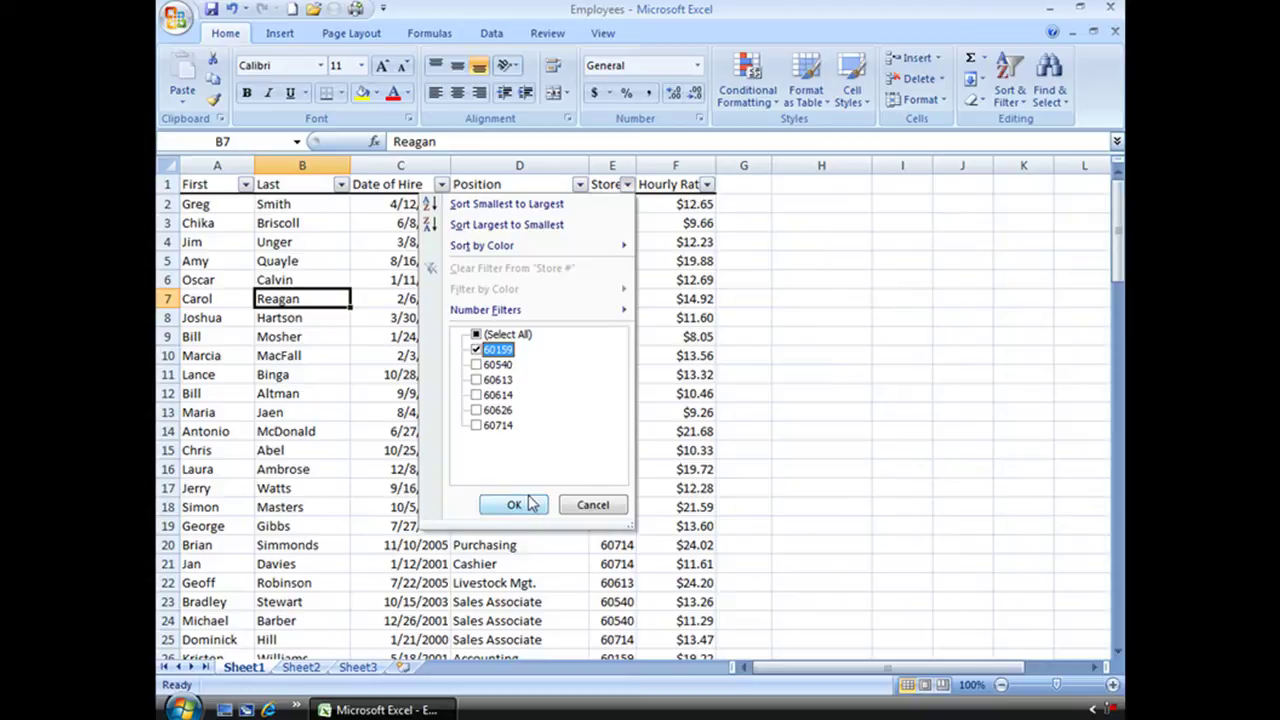
left_click(528, 507)
left_click(514, 505)
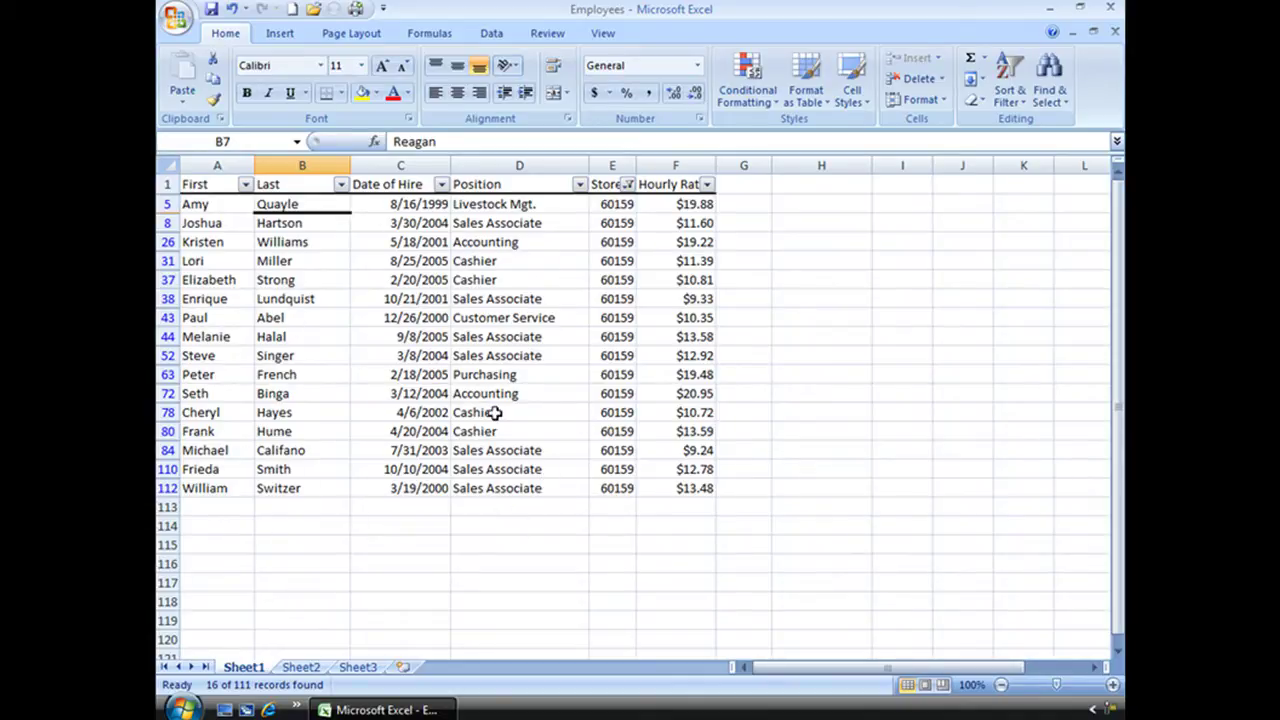
Add store 60626 to the Store # filter alongside 60159 and look over the results.
left_click(628, 186)
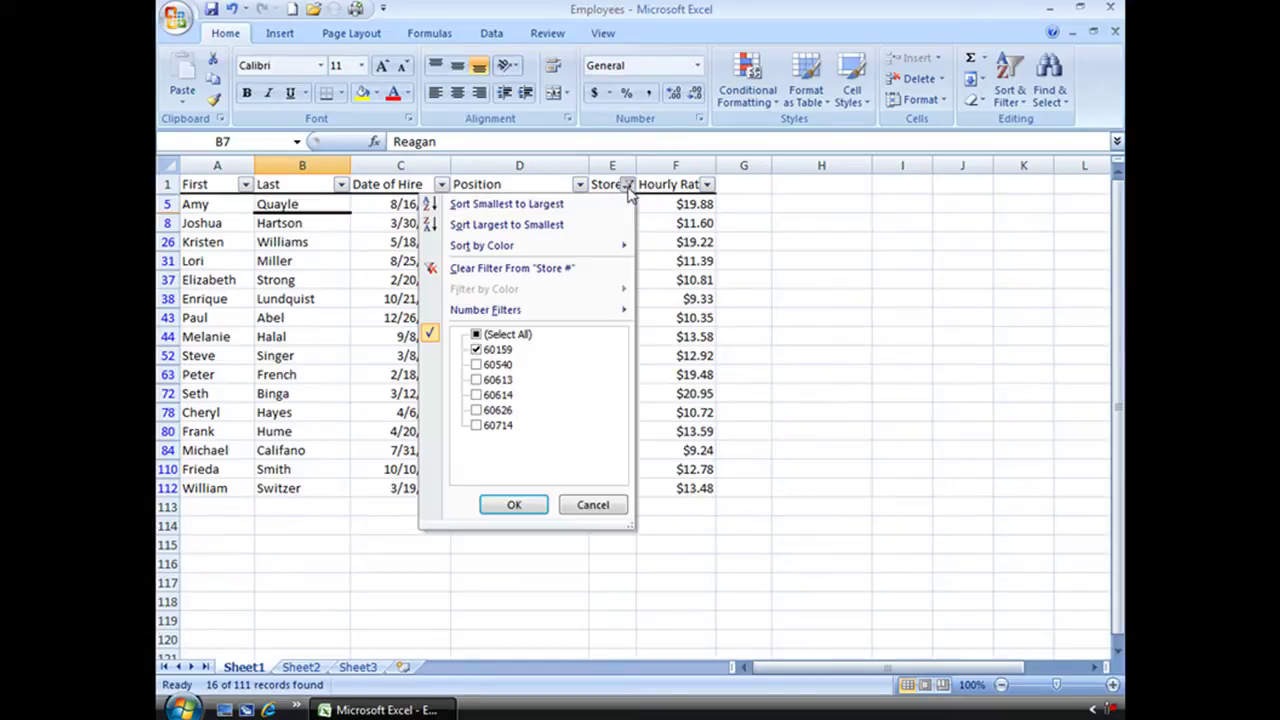
left_click(476, 410)
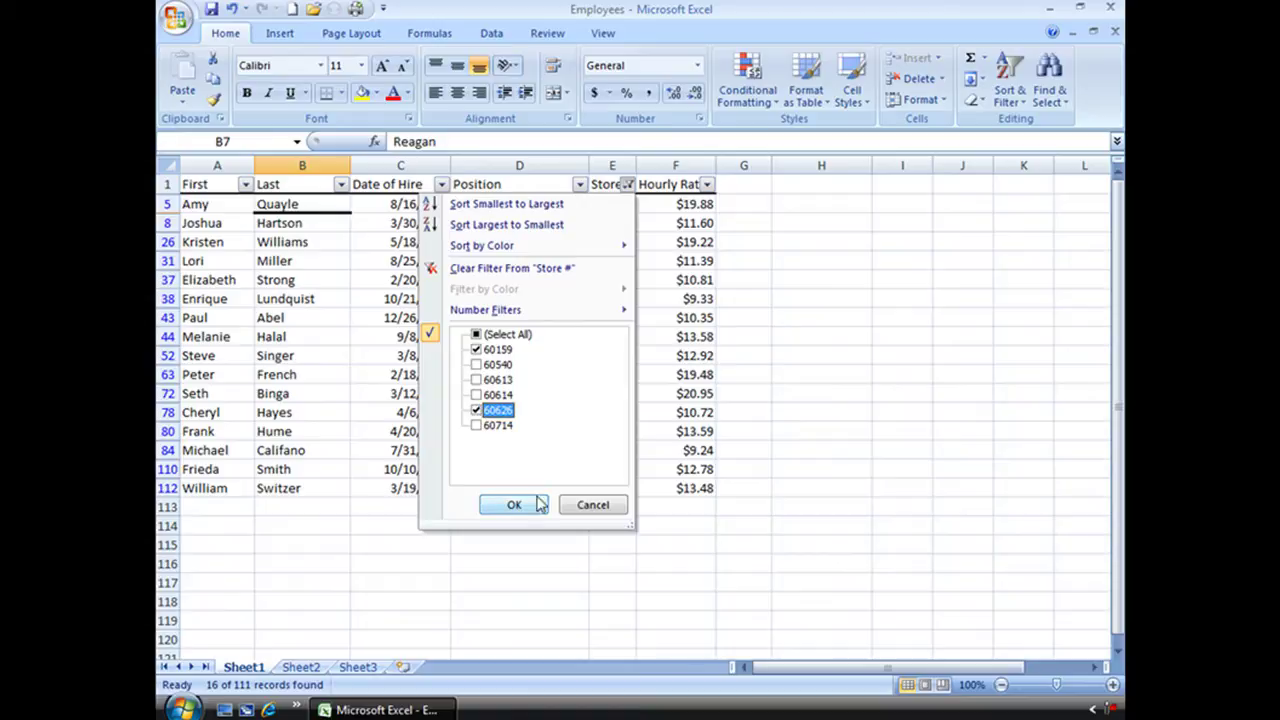
left_click(476, 349)
left_click(514, 504)
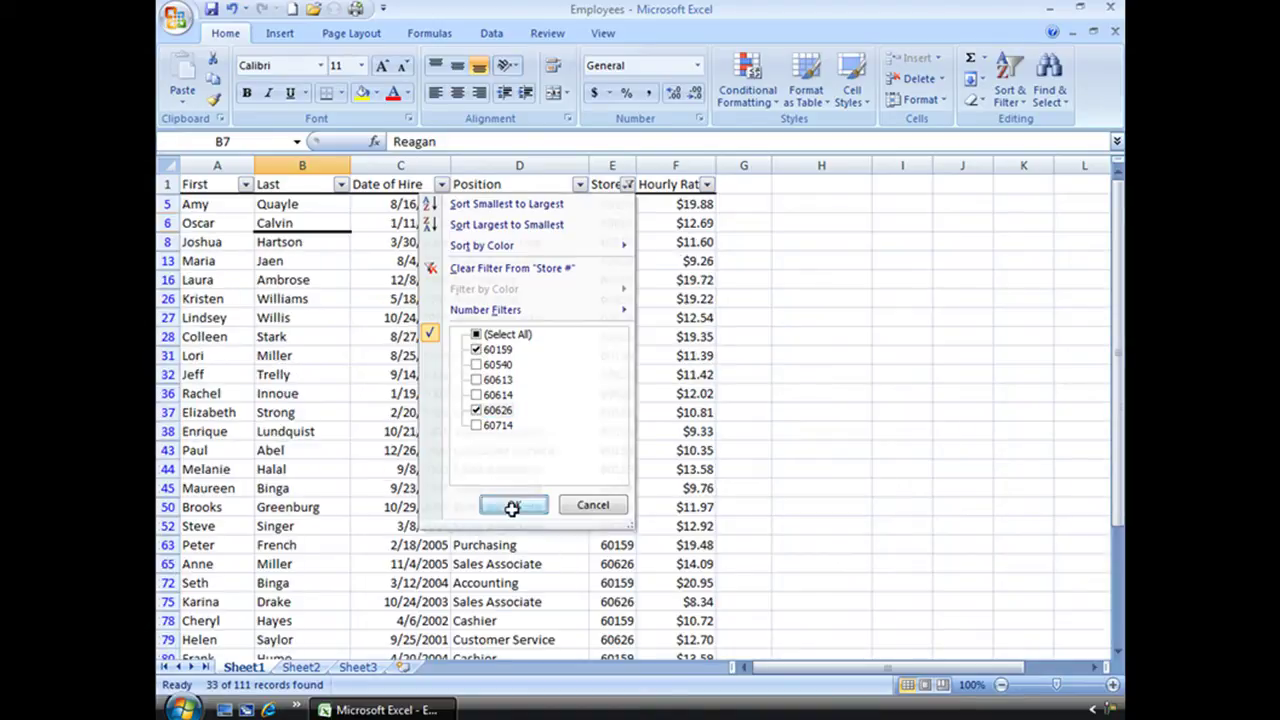
scroll(843, 470, "down", 3)
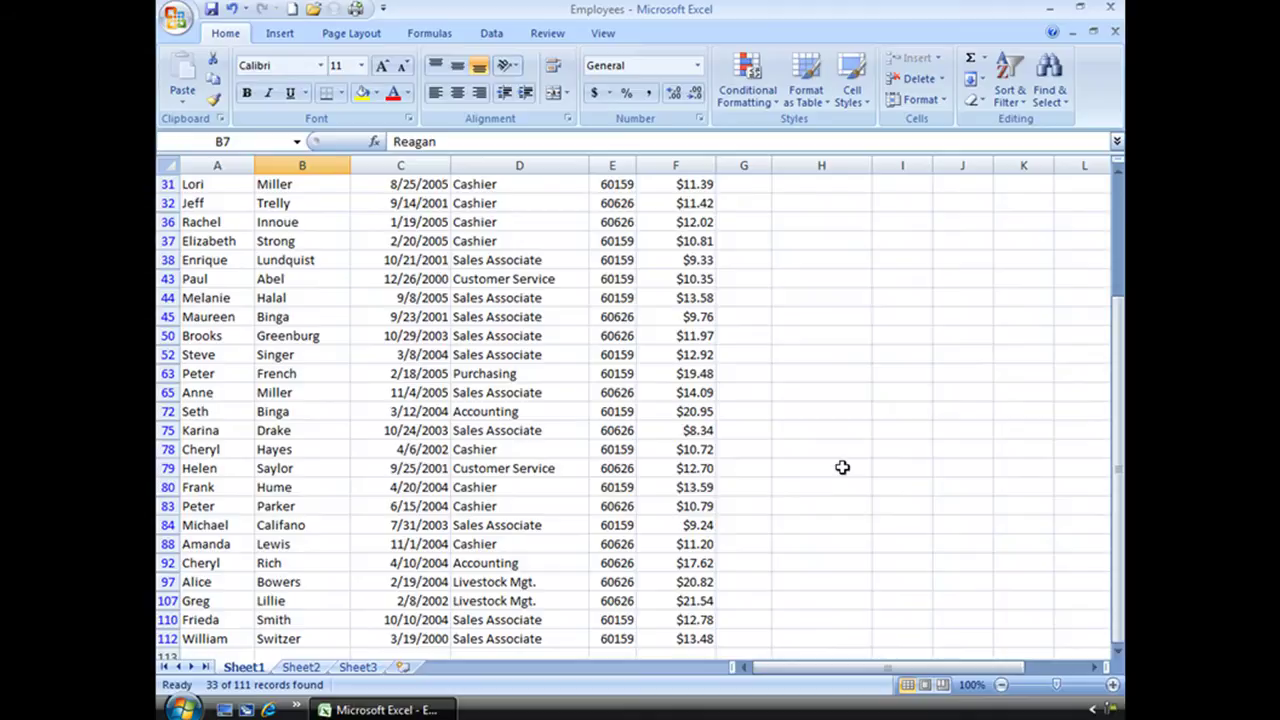
scroll(843, 467, "down", 2)
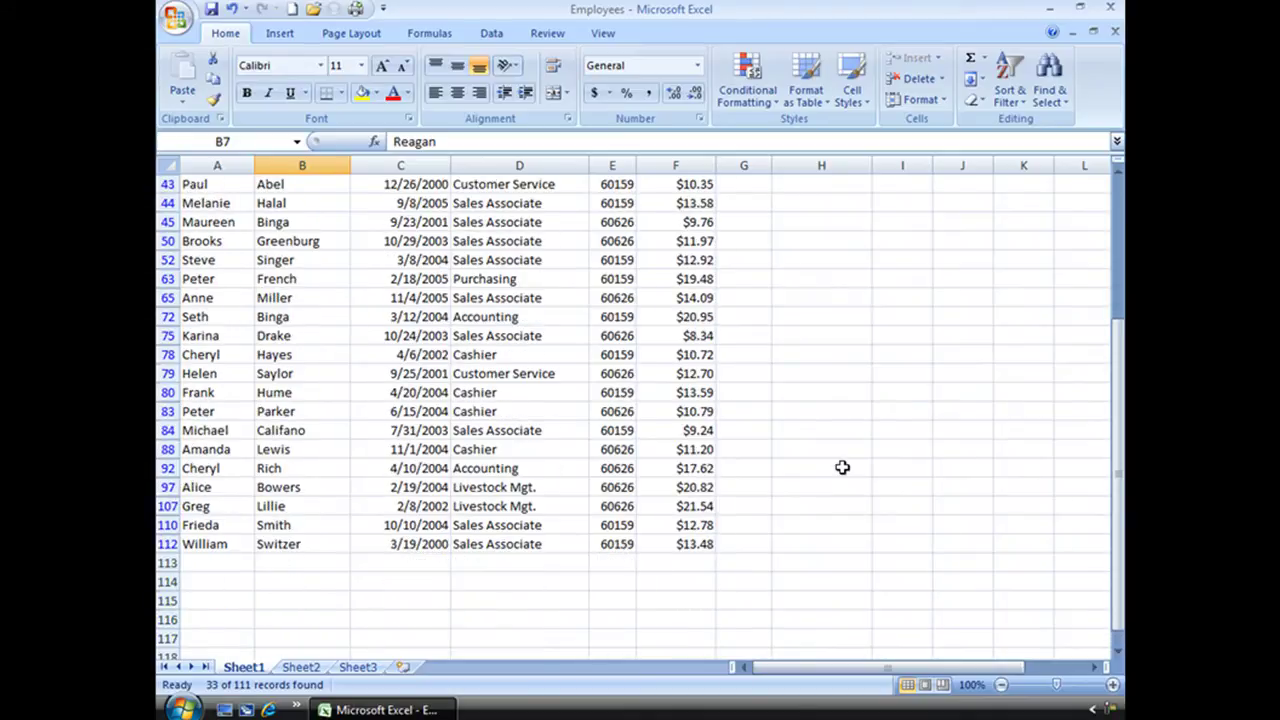
scroll(640, 420, "up", 5)
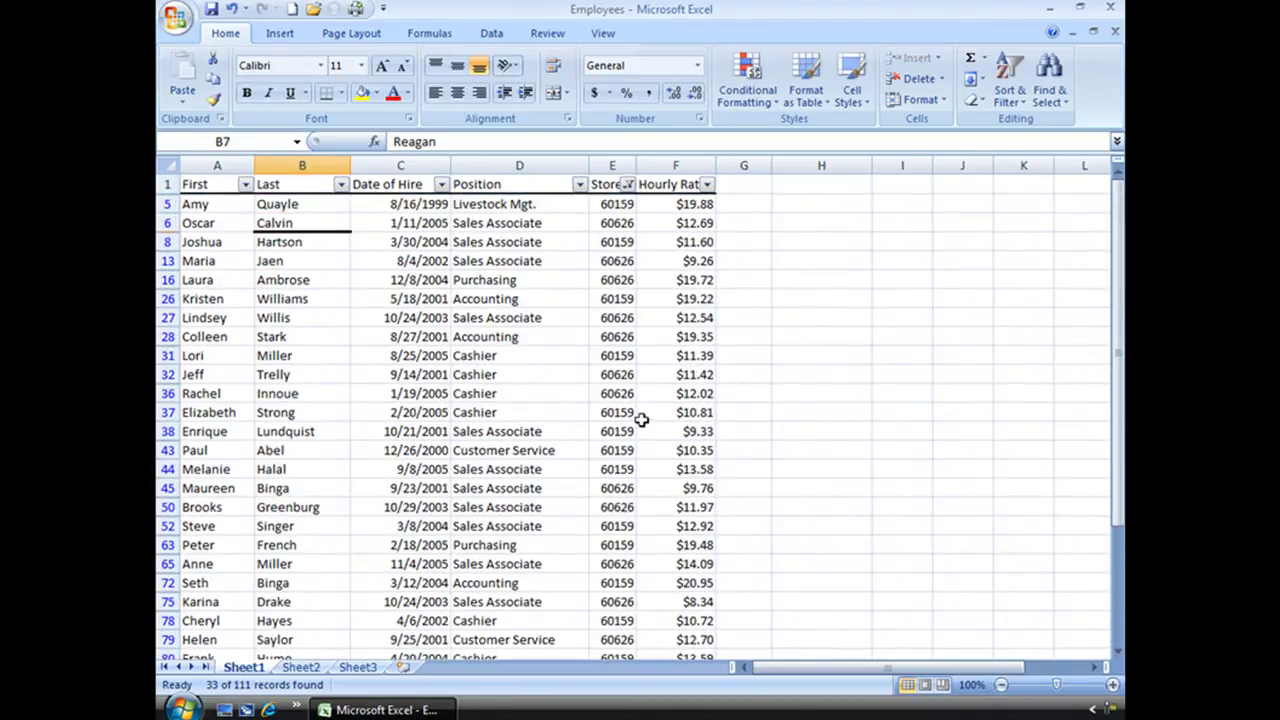
scroll(641, 420, "down", 1)
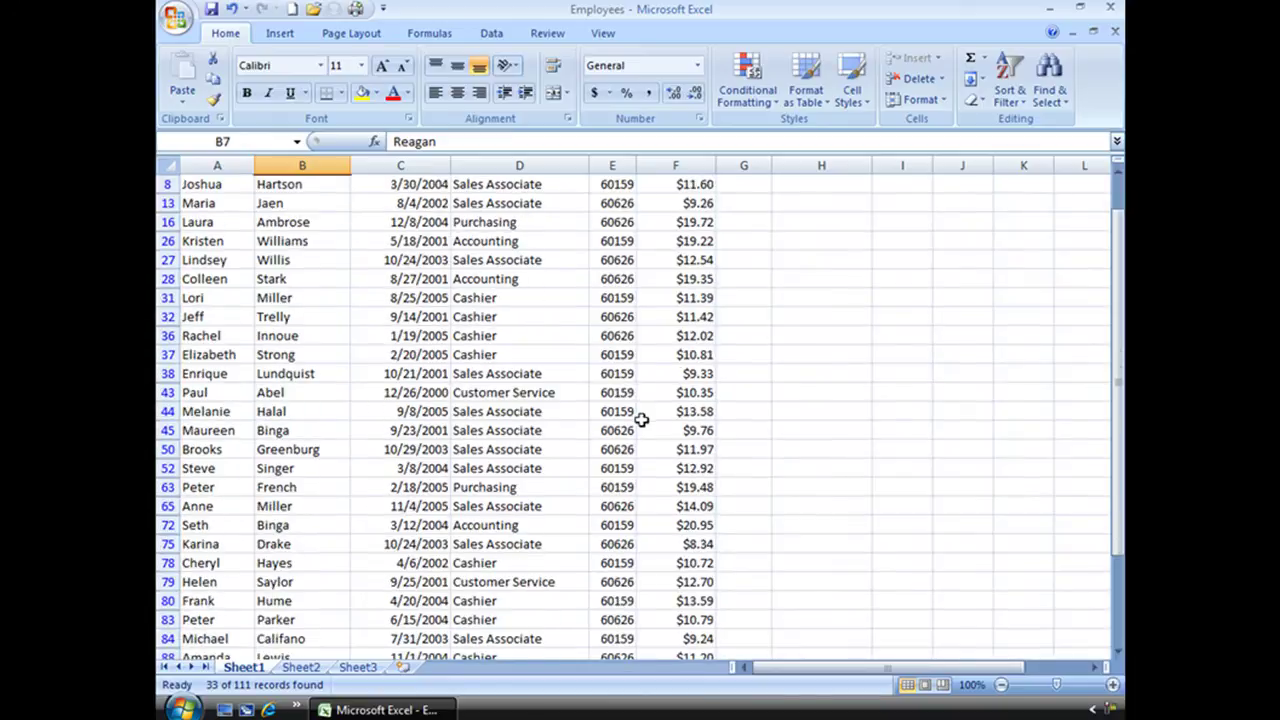
scroll(641, 420, "down", 4)
scroll(641, 420, "up", 5)
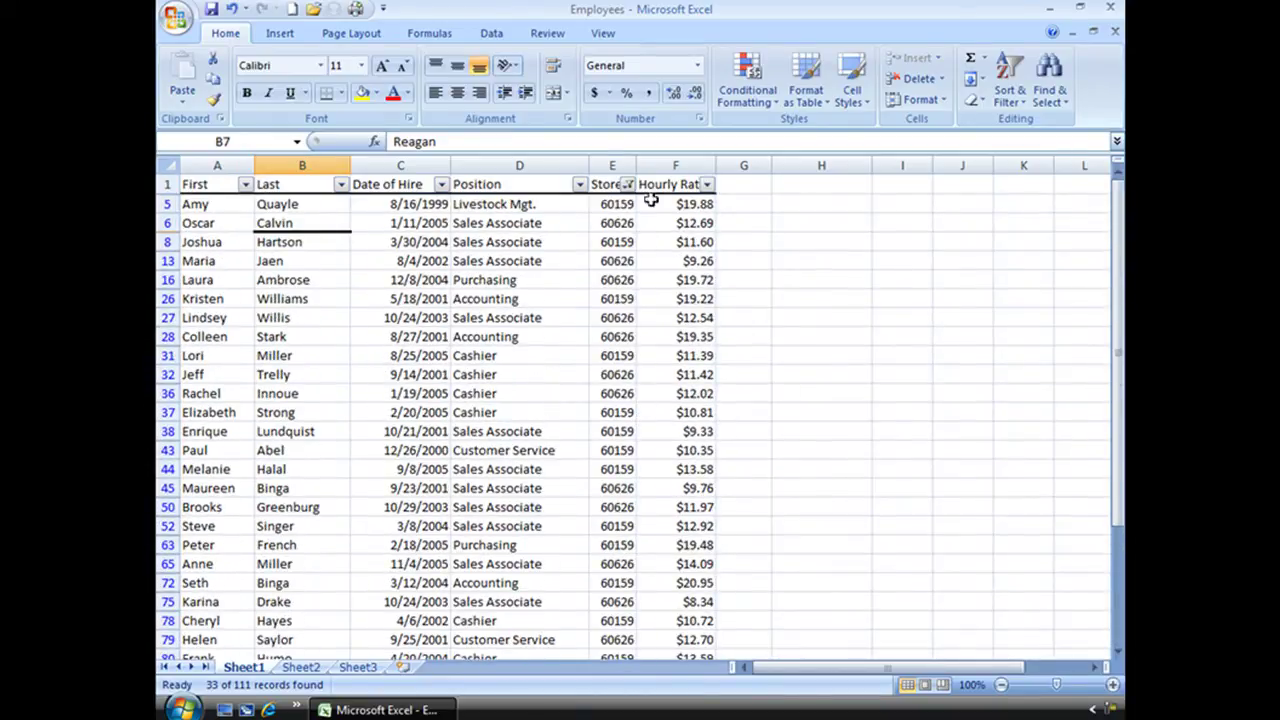
Drop store 60159 so only store 60626 remains, showing 17 of 111 records.
left_click(627, 184)
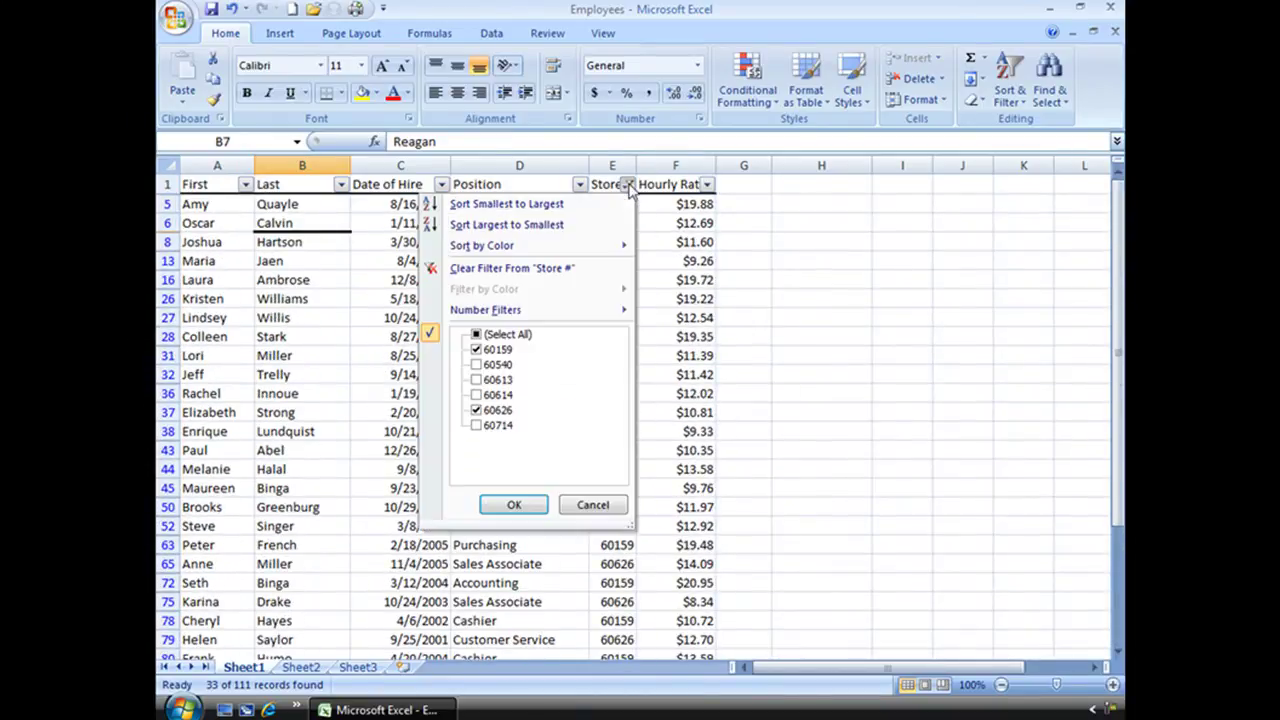
left_click(476, 350)
left_click(513, 505)
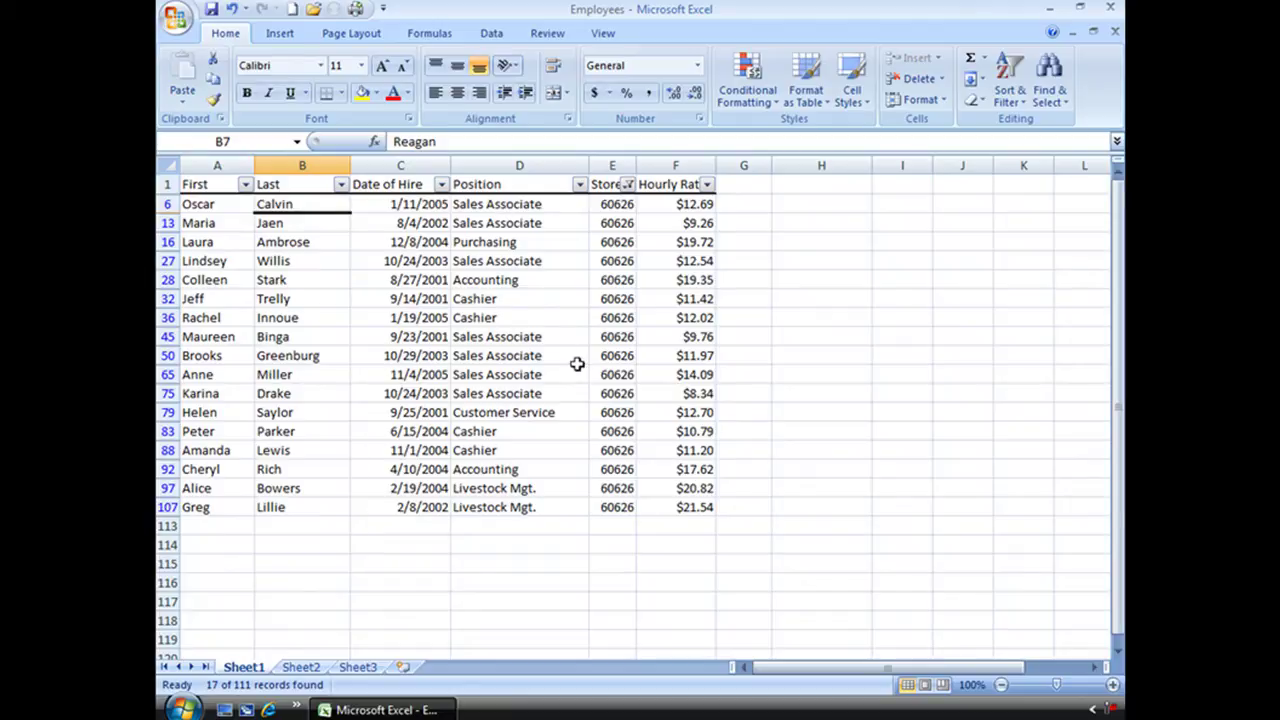
Filter Position to Sales Associate only, leaving 7 of 111 records for store 60626.
left_click(579, 186)
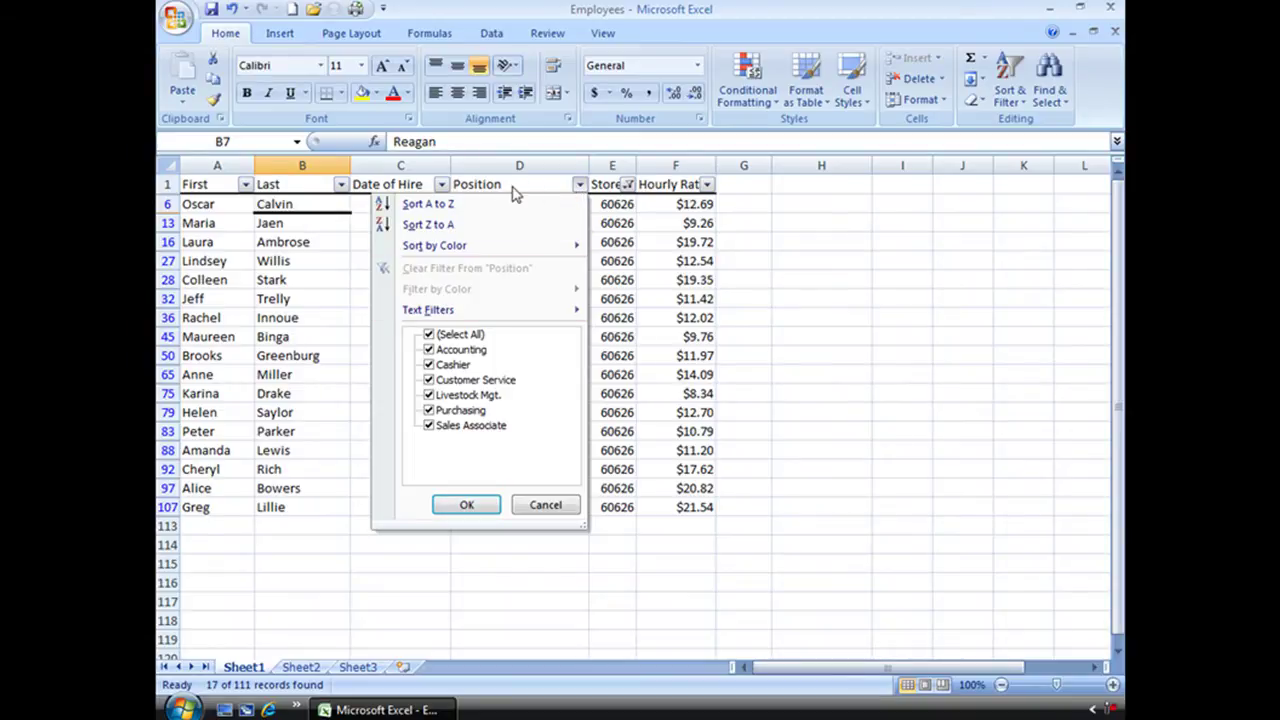
left_click(579, 186)
left_click(579, 186)
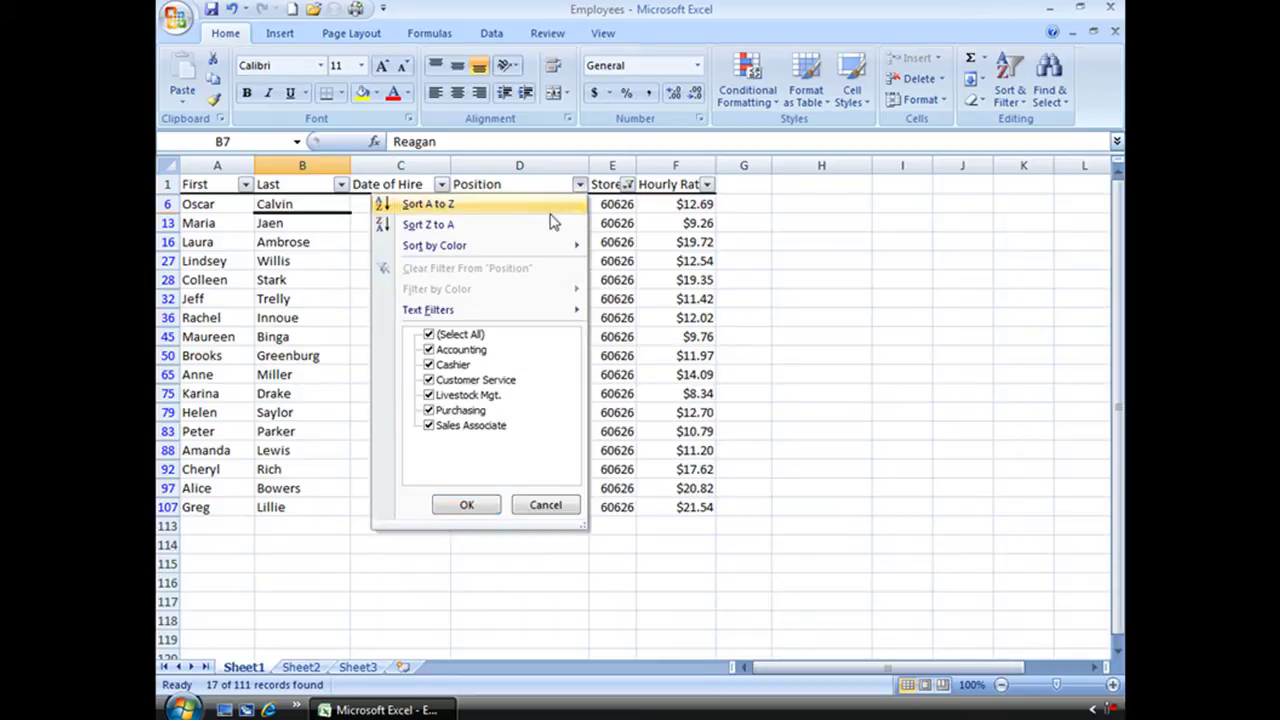
left_click(429, 334)
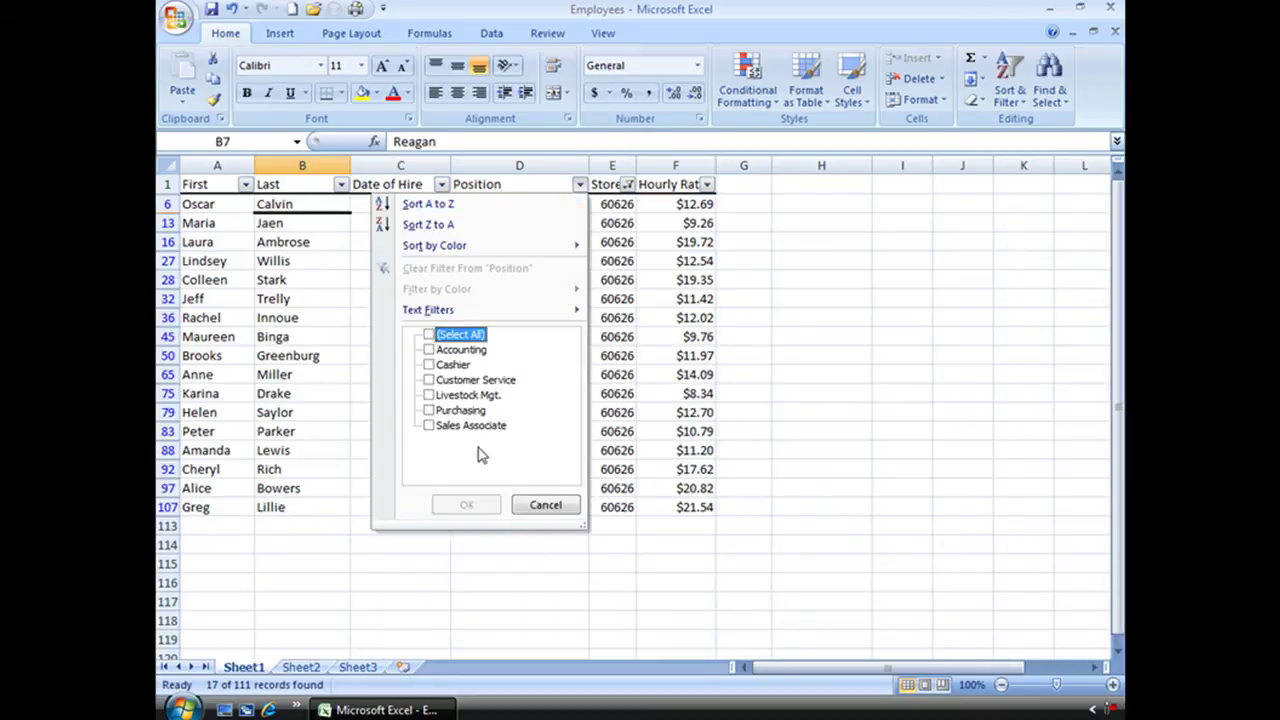
left_click(429, 425)
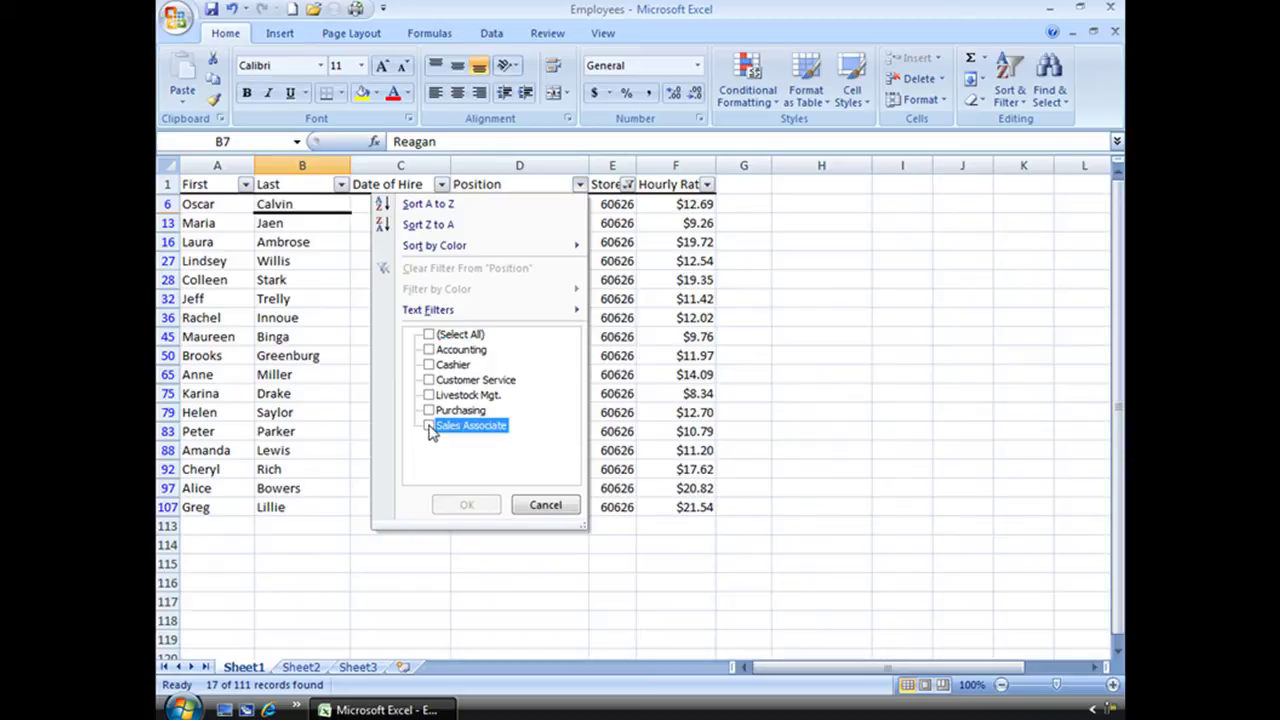
left_click(467, 505)
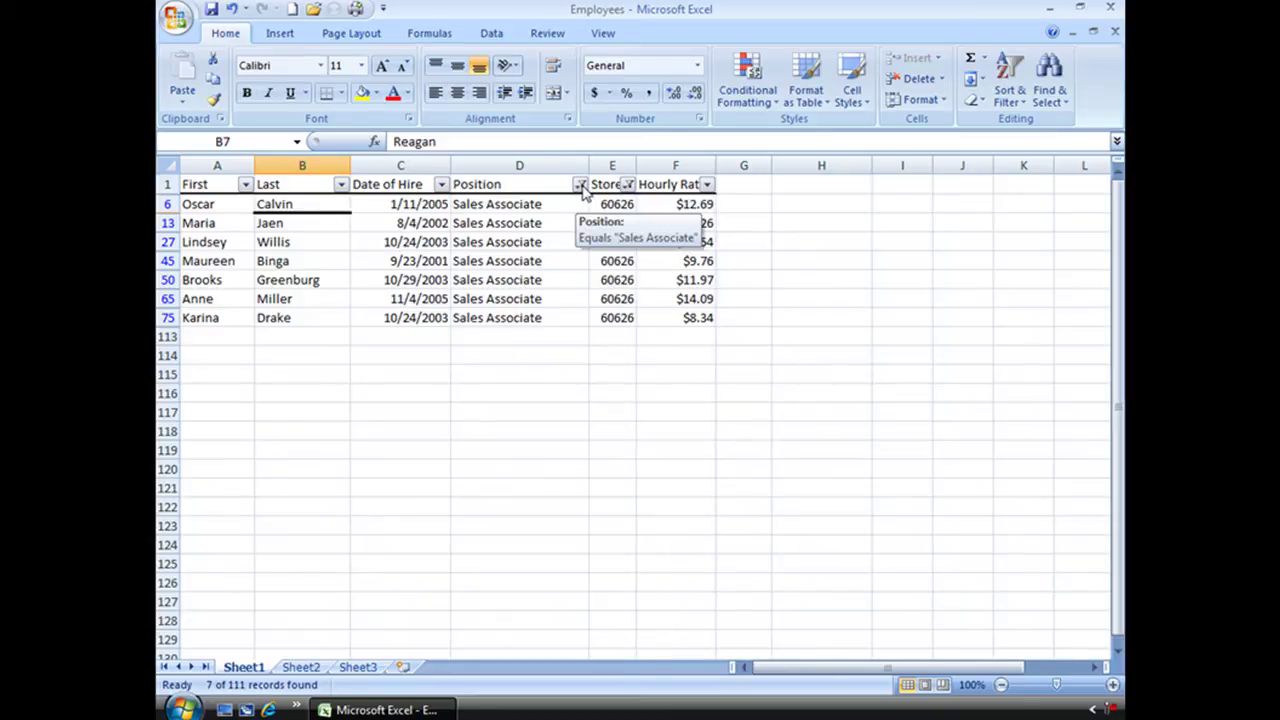
Clear the Position filter and re-select all store numbers so all 111 records show.
left_click(580, 185)
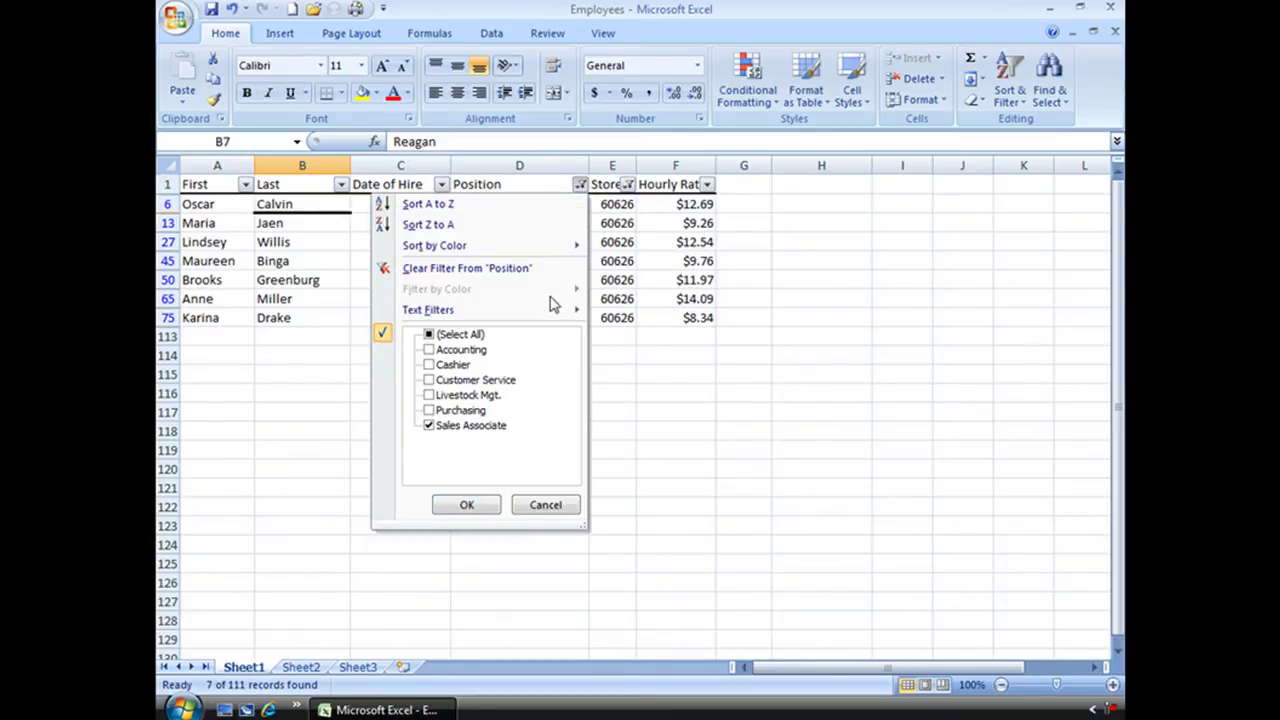
left_click(484, 277)
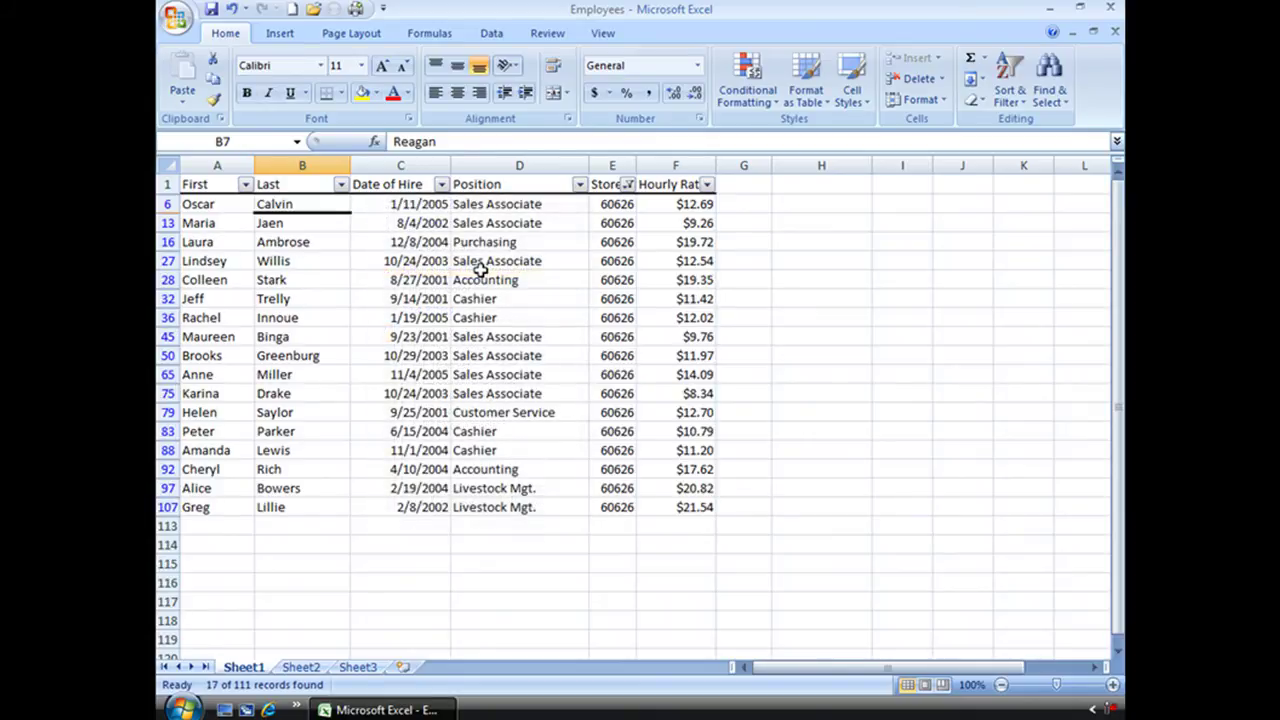
left_click(628, 186)
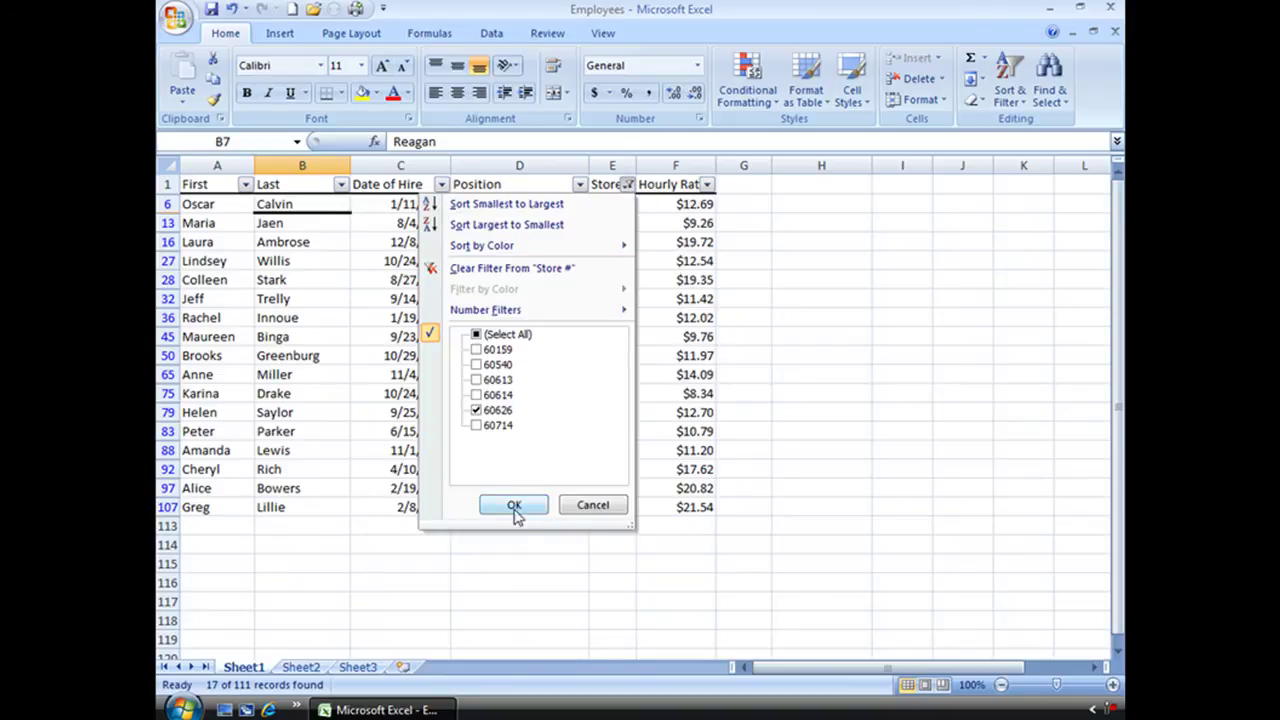
left_click(478, 336)
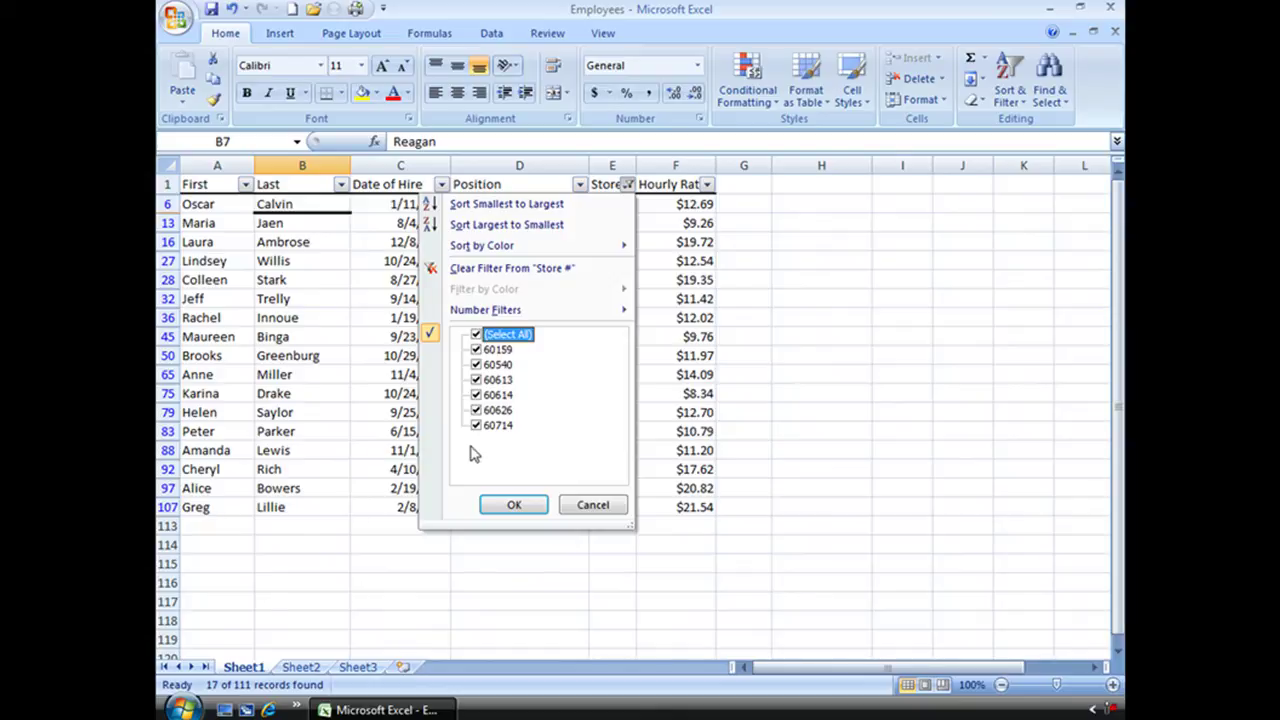
left_click(514, 506)
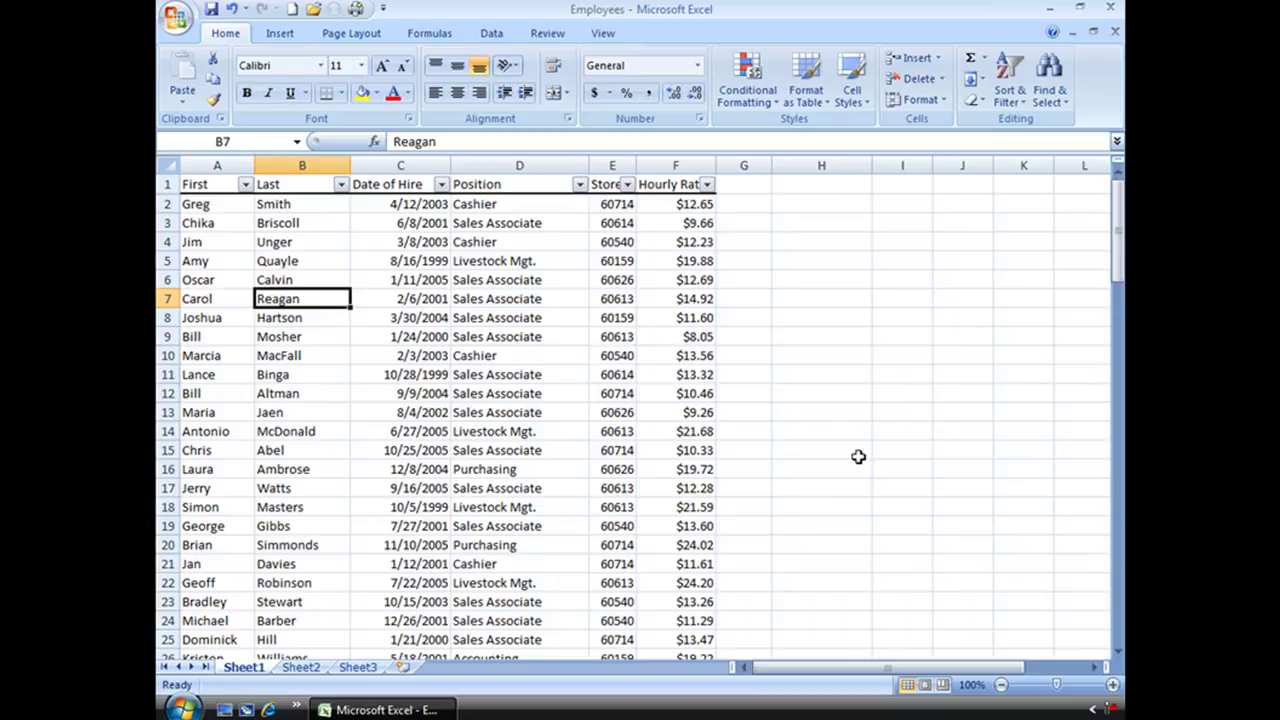
scroll(858, 457, "down", 5)
scroll(858, 457, "down", 6)
scroll(858, 457, "up", 11)
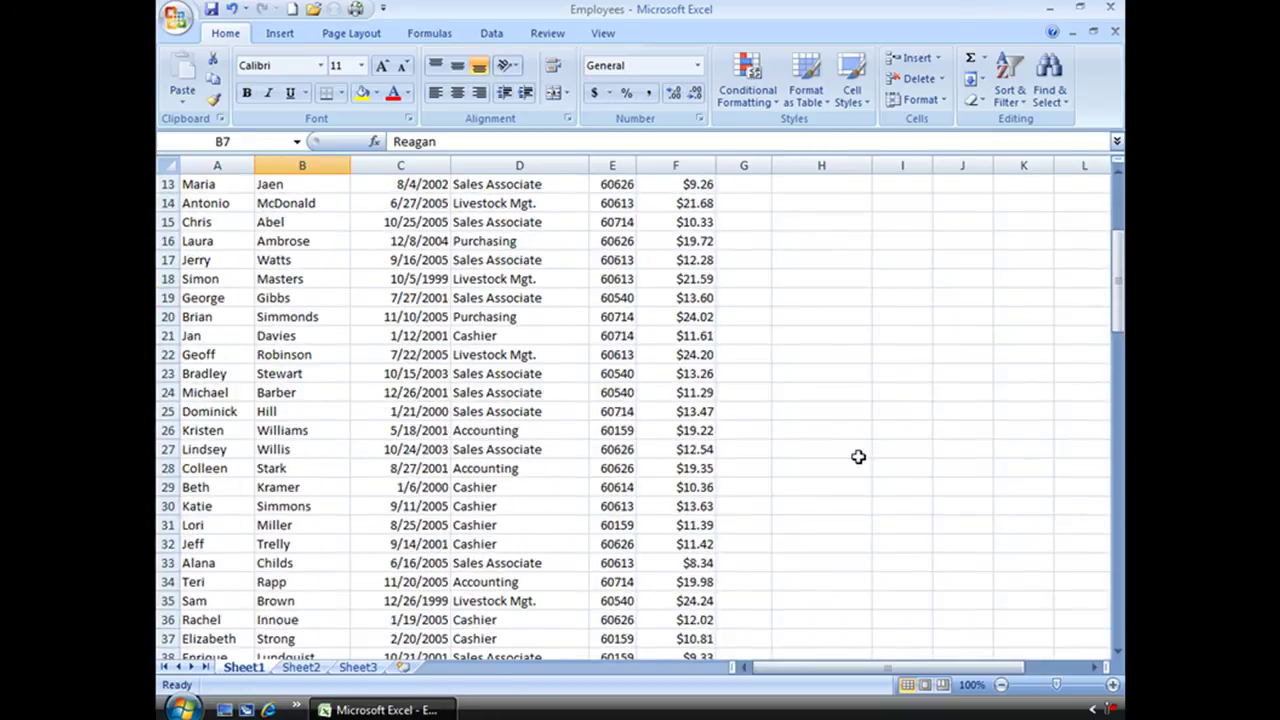